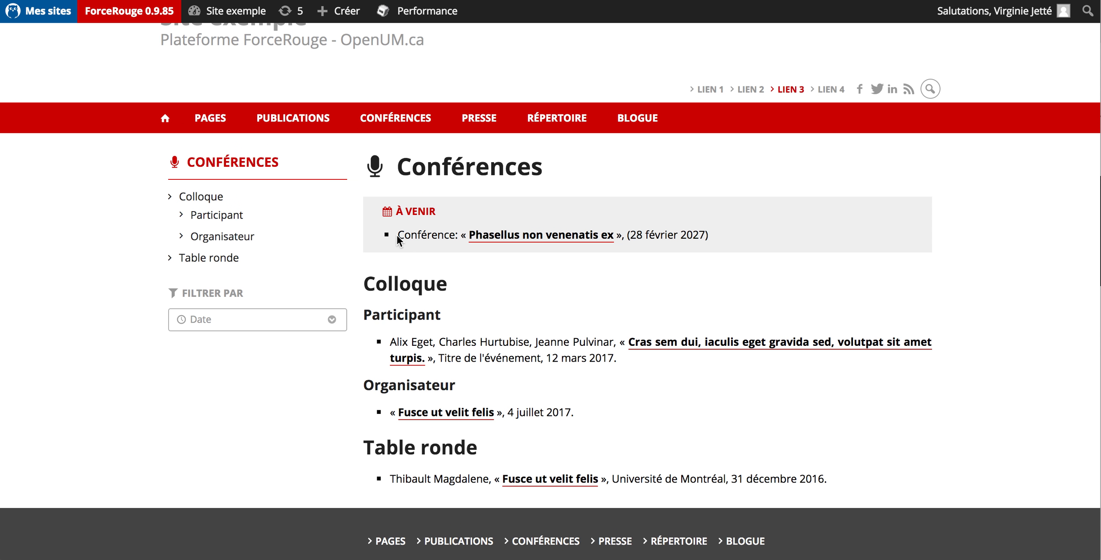
pyautogui.click(649, 340)
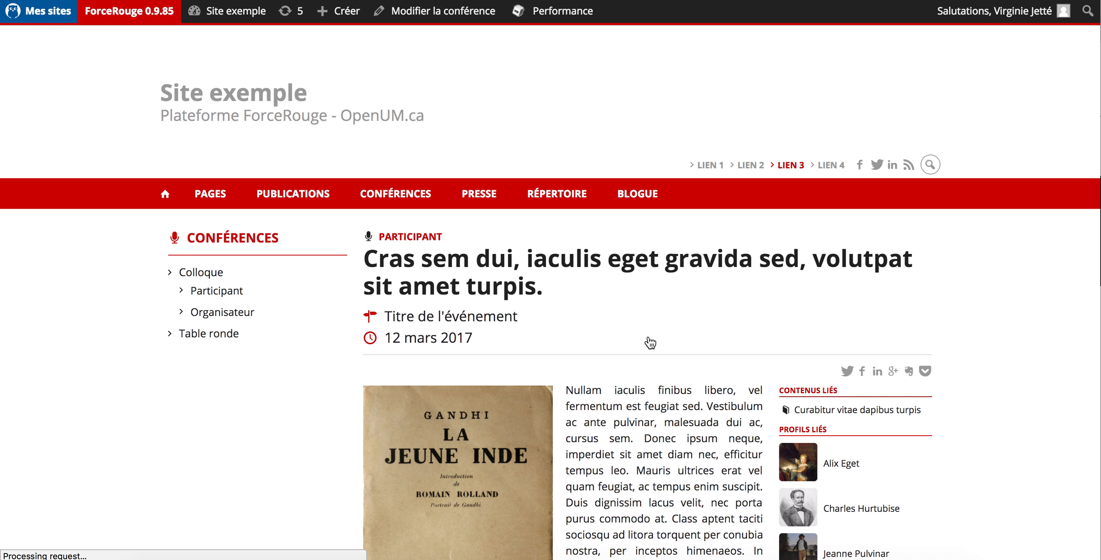
pyautogui.scroll(-2, 989, 232)
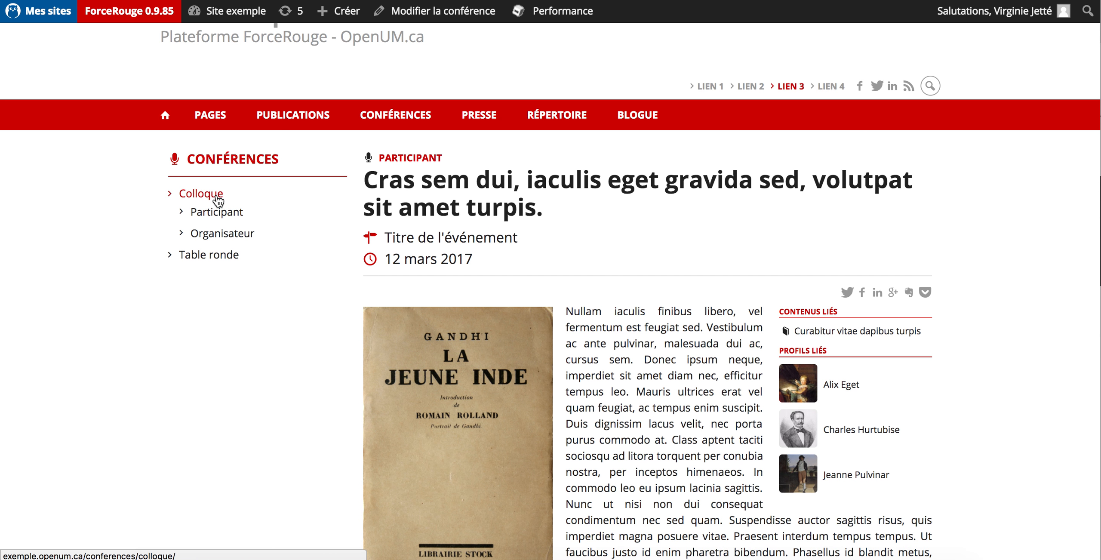
pyautogui.moveTo(522, 240); pyautogui.dragTo(428, 239)
pyautogui.click(428, 239)
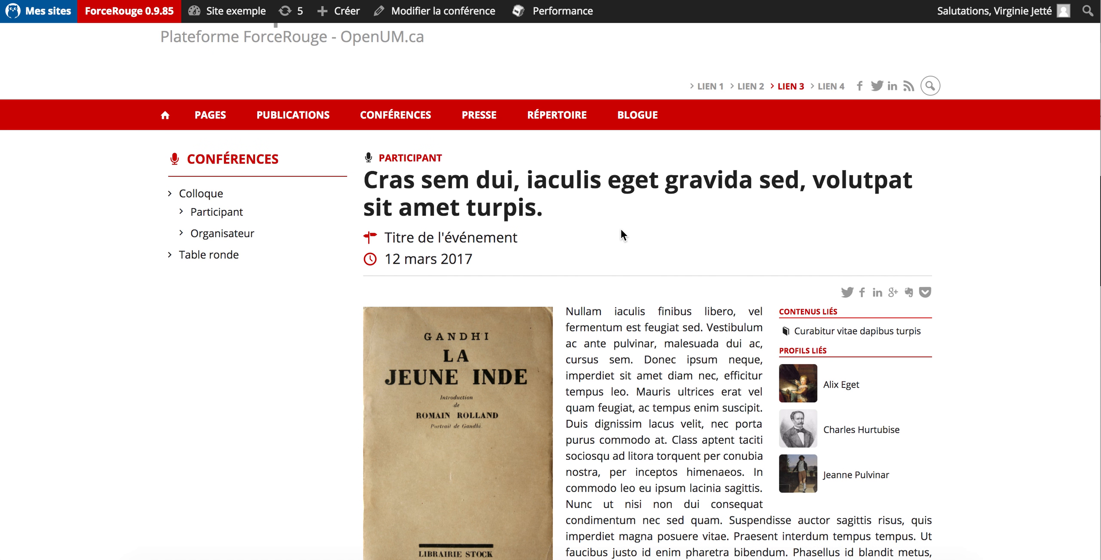
pyautogui.scroll(-5, 622, 234)
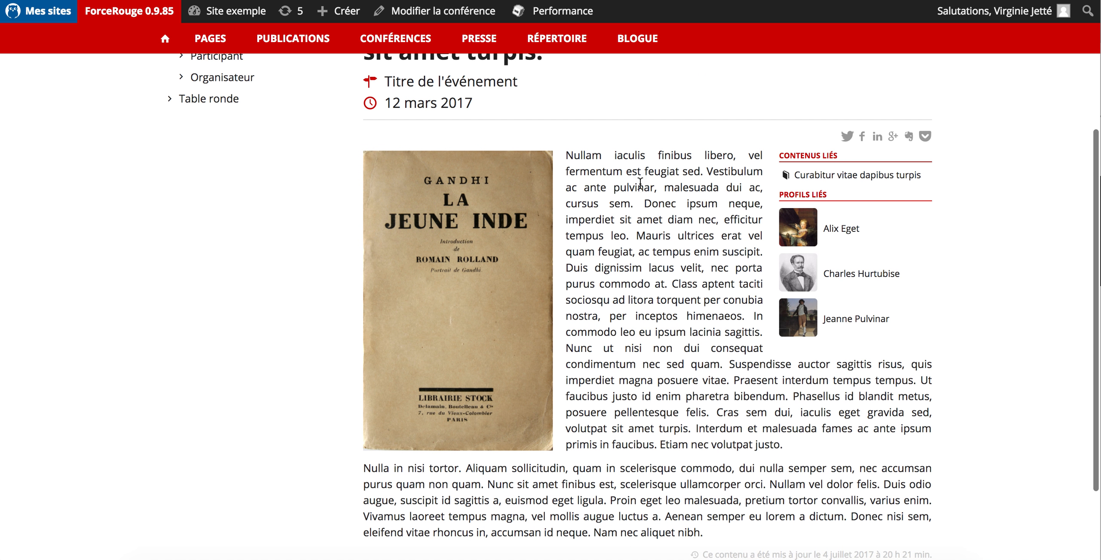
pyautogui.moveTo(430, 269)
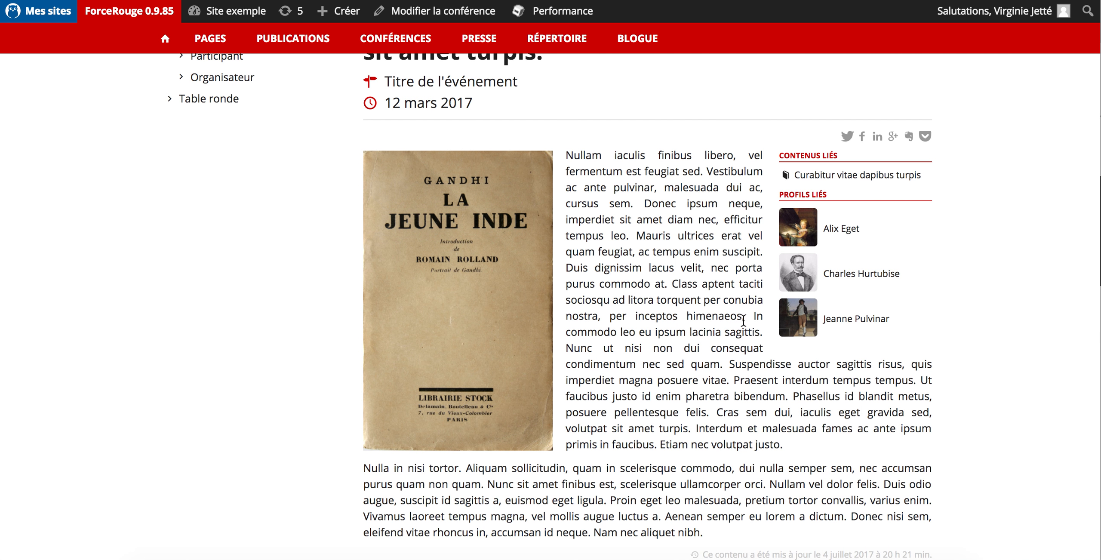
pyautogui.scroll(5, 741, 321)
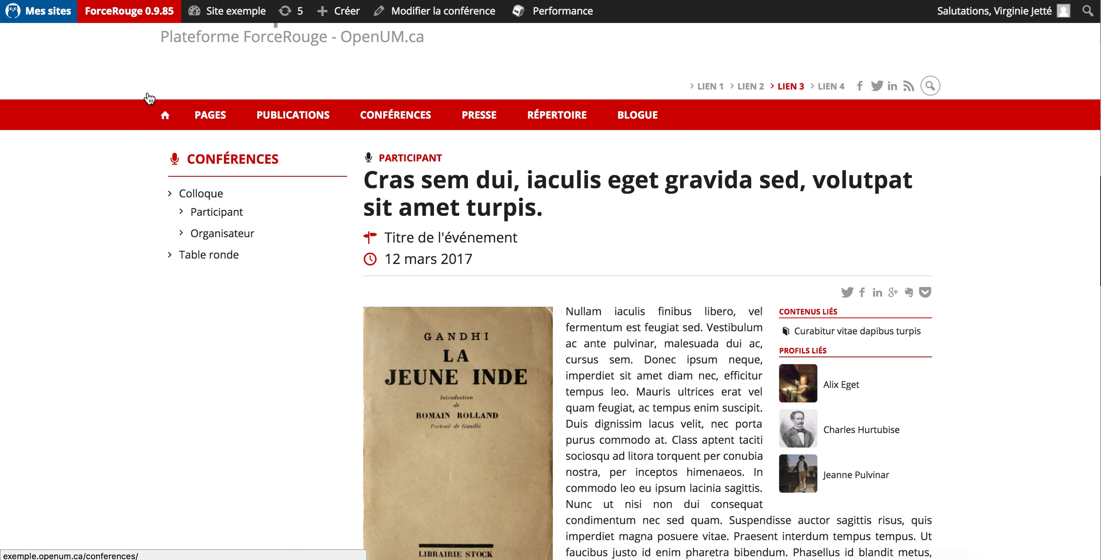
pyautogui.press('super+Left')
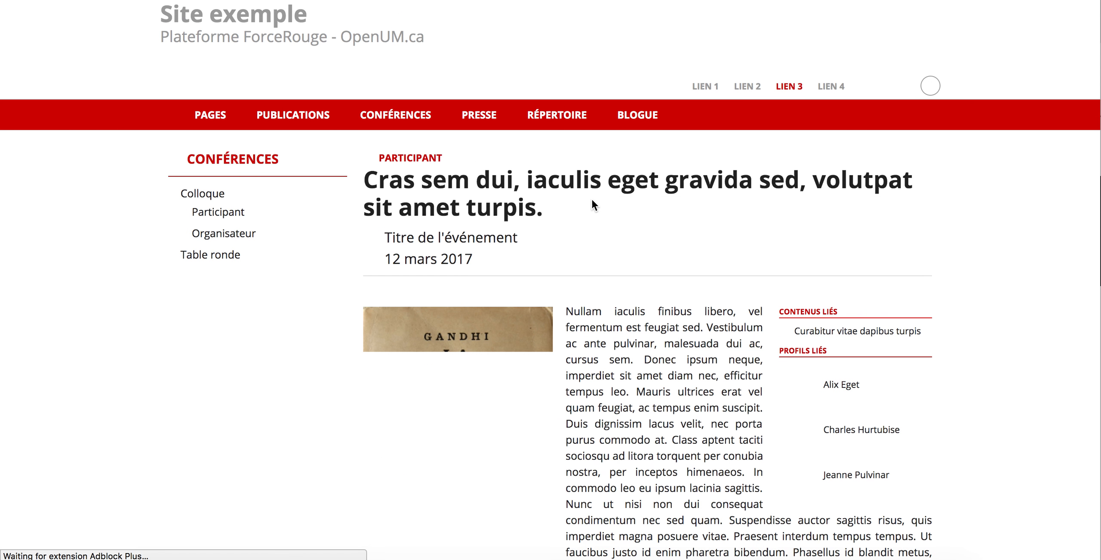
pyautogui.scroll(-6, 592, 199)
pyautogui.scroll(3, 591, 199)
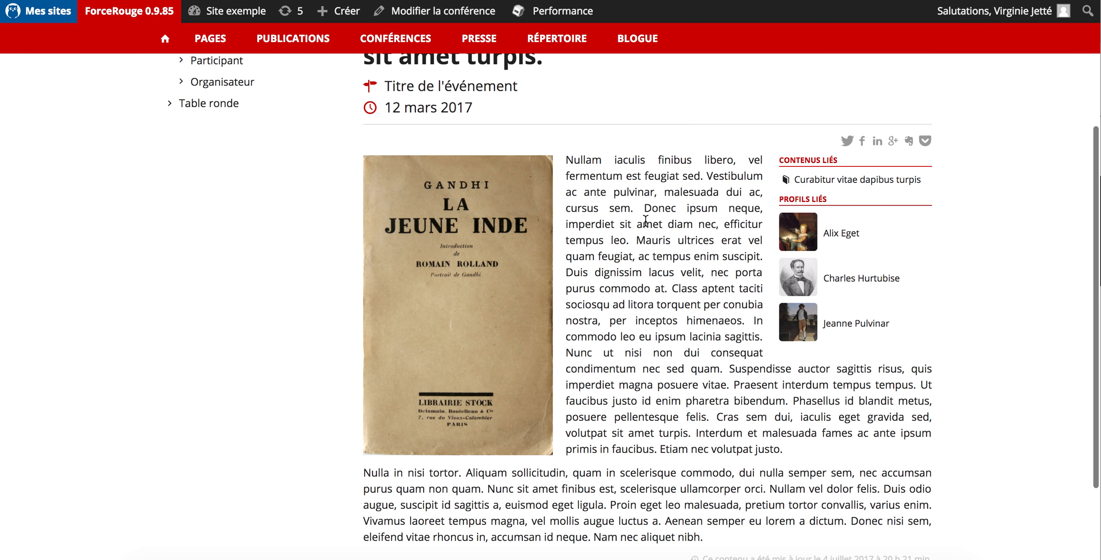
pyautogui.scroll(4, 647, 226)
pyautogui.click(232, 158)
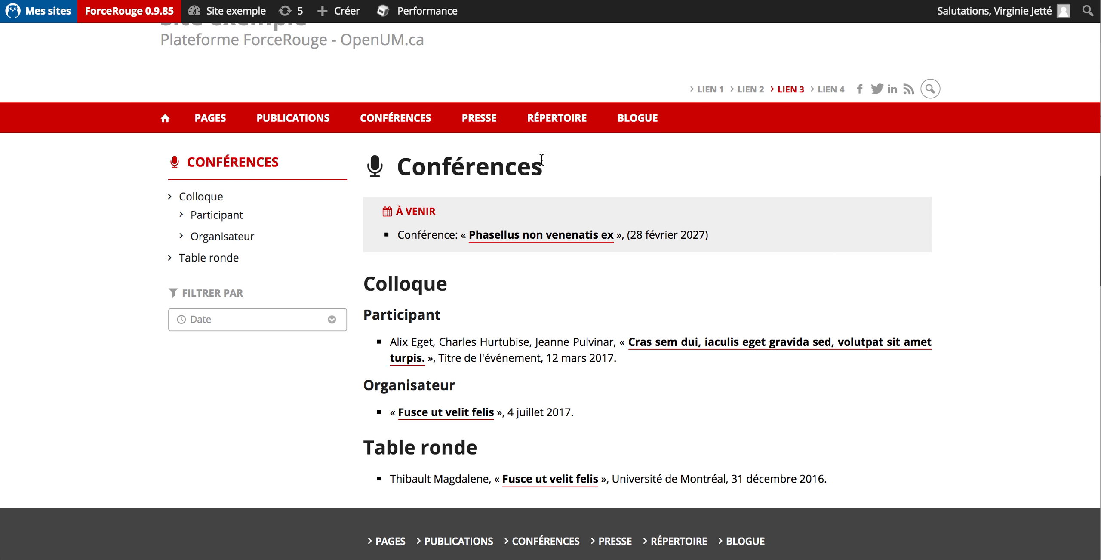
# Create a new conference titled 'Titre de ma conférence'
pyautogui.moveTo(342, 11)
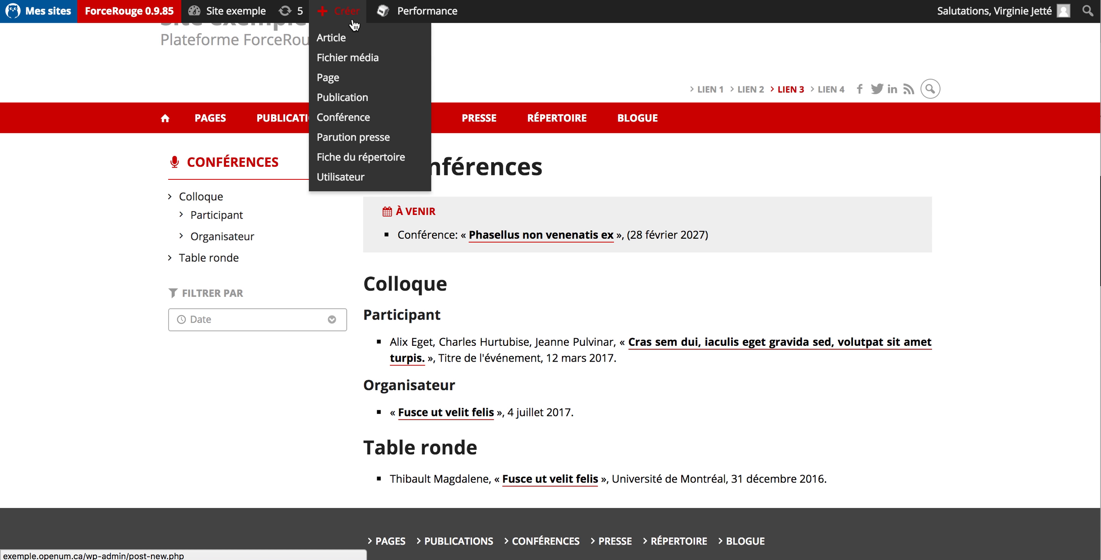
pyautogui.click(355, 124)
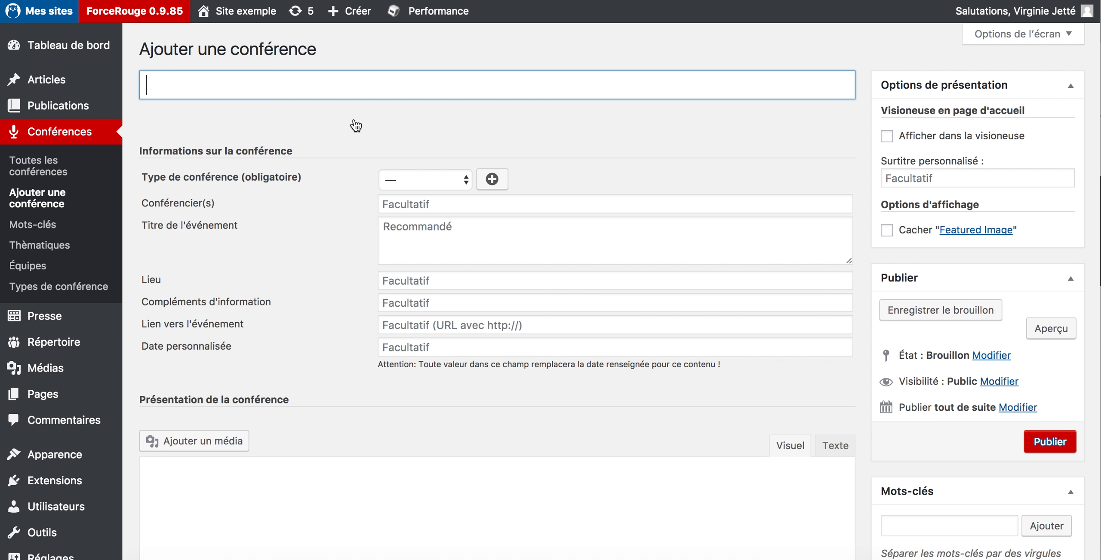
pyautogui.write('Tit')
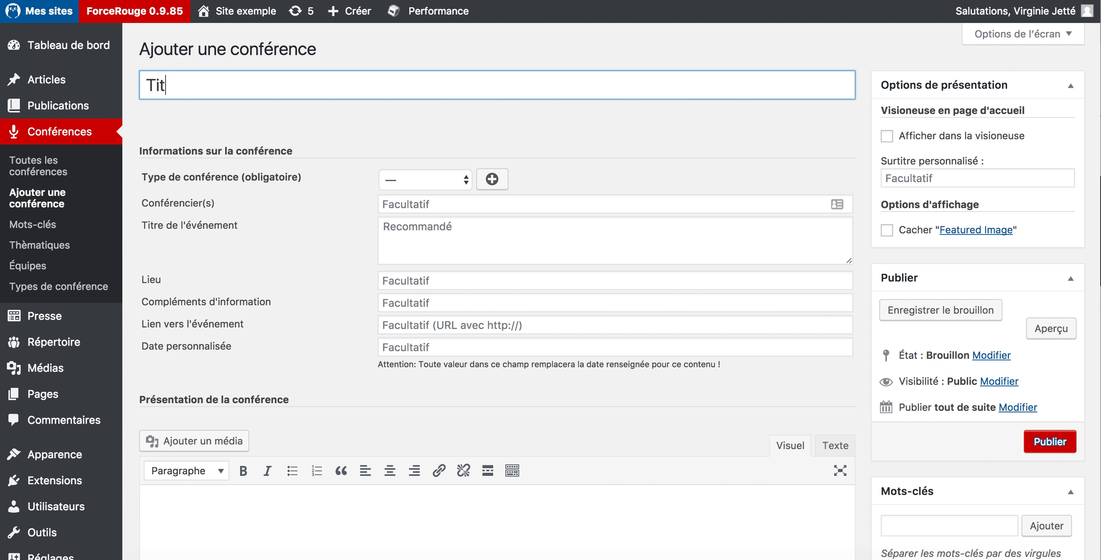
pyautogui.write('re de ma conféré')
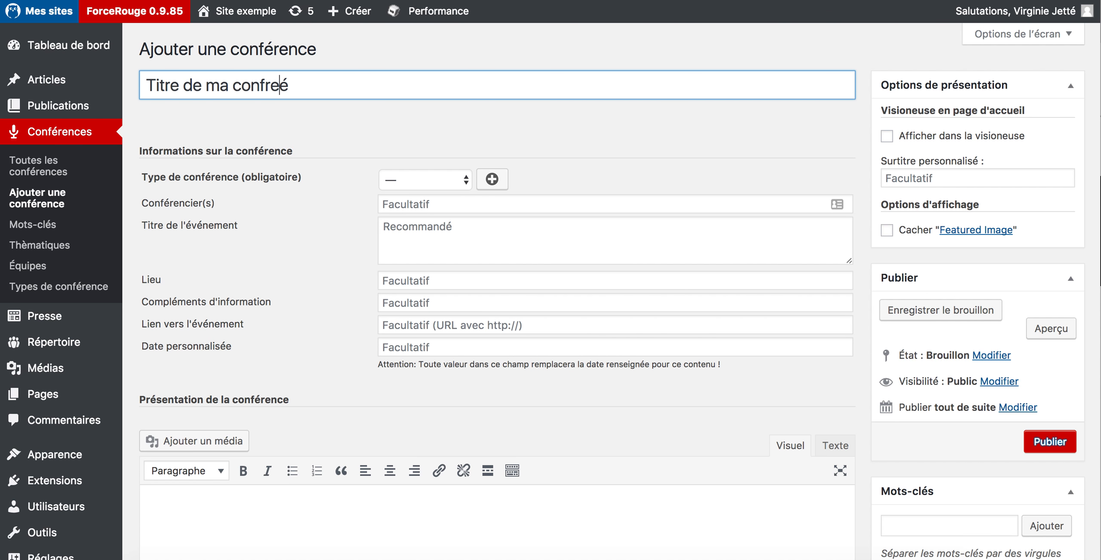
pyautogui.press('BackSpace')
pyautogui.press('BackSpace')
pyautogui.write('rence')
pyautogui.click(379, 139)
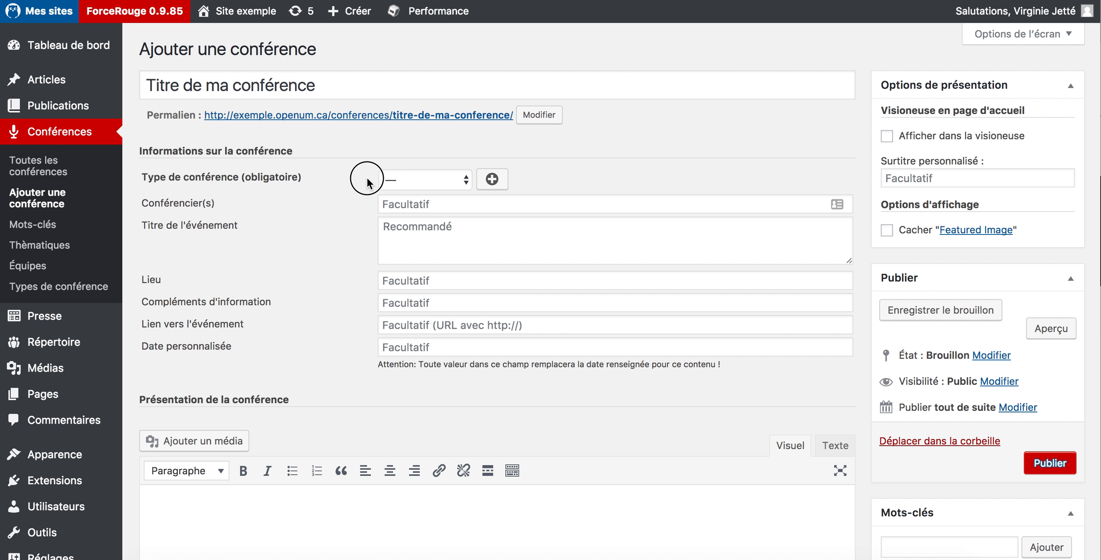
# Set the Type de conférence dropdown to Conférence
pyautogui.click(395, 178)
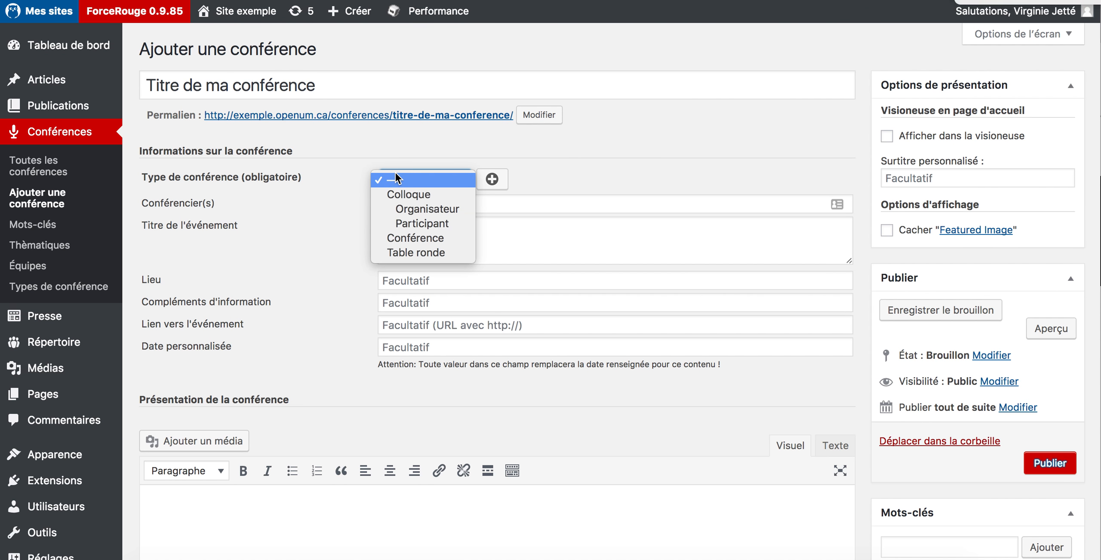
pyautogui.click(426, 238)
pyautogui.click(417, 206)
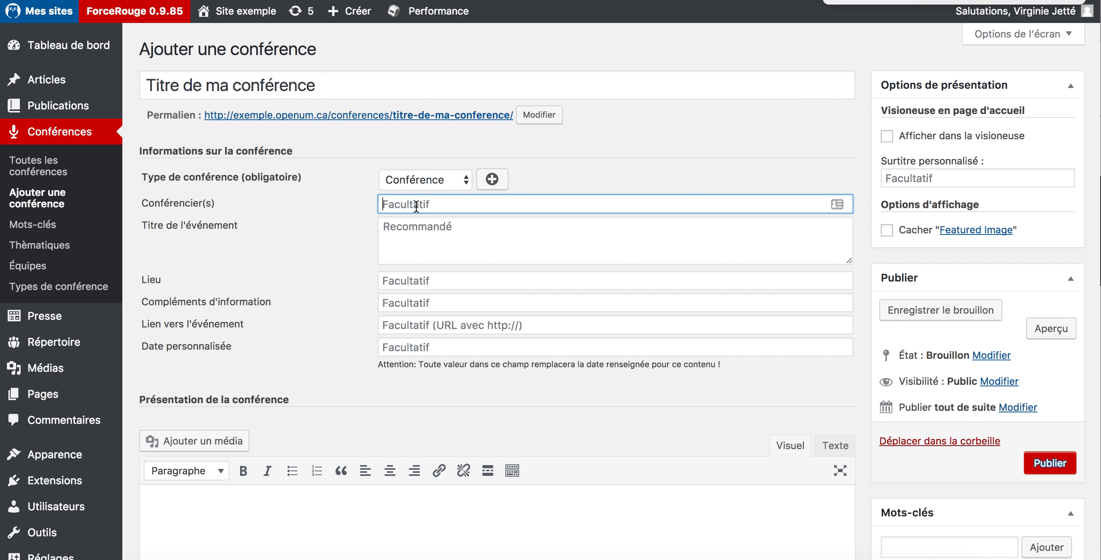
pyautogui.scroll(-2, 416, 205)
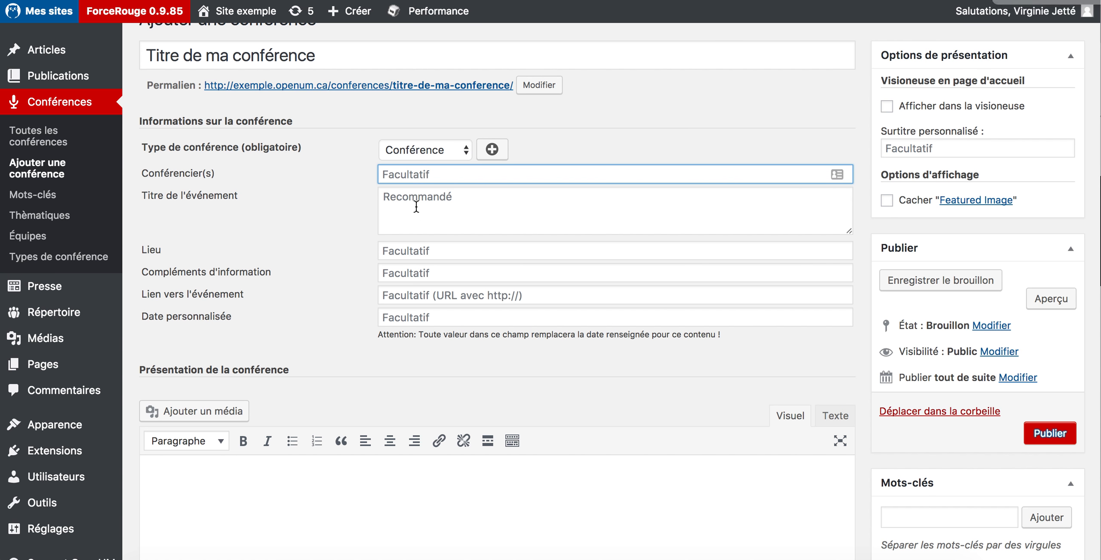
pyautogui.scroll(-3, 416, 210)
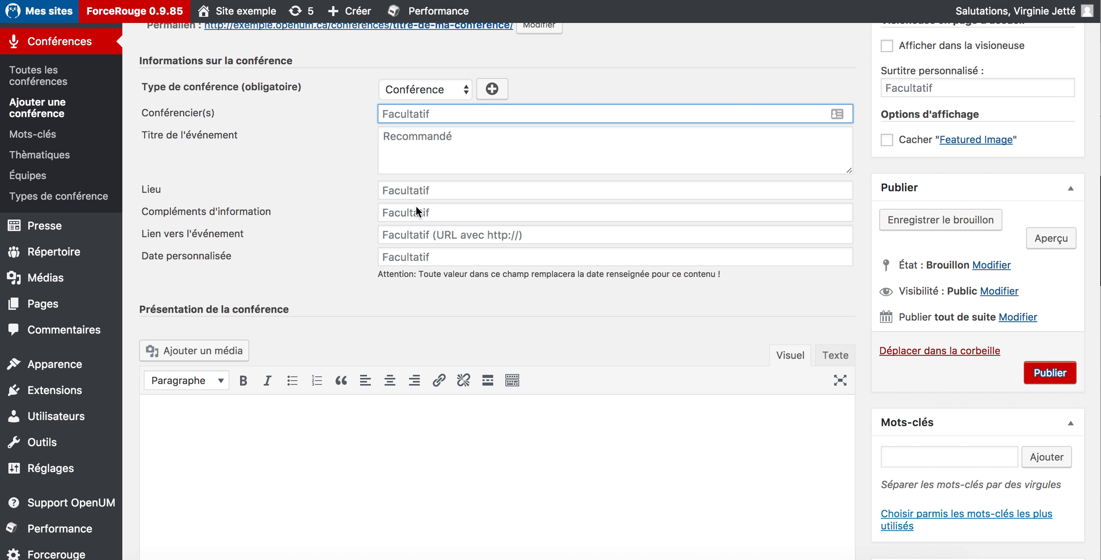
pyautogui.scroll(-20, 911, 233)
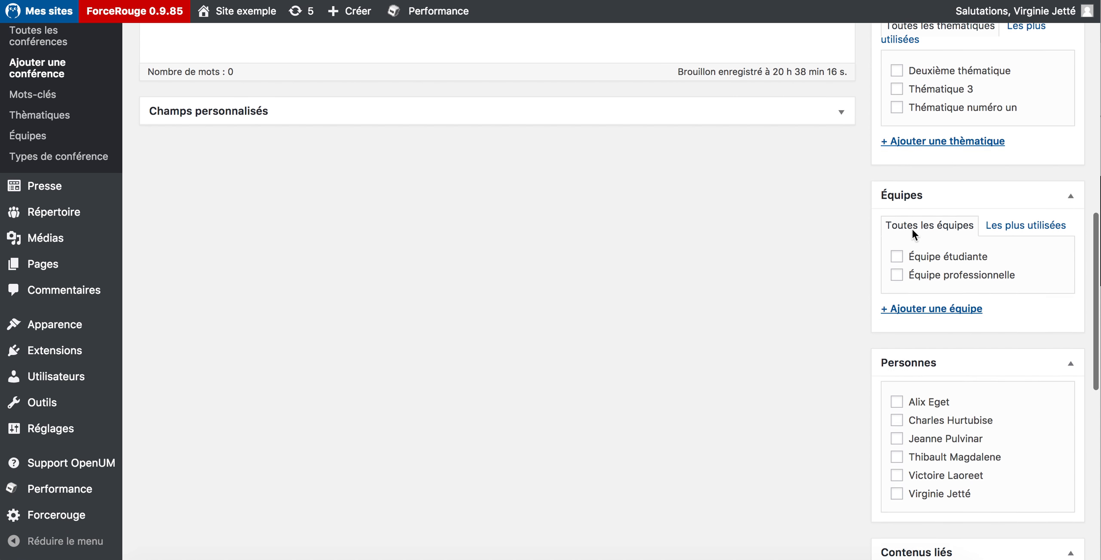
pyautogui.scroll(-3, 911, 228)
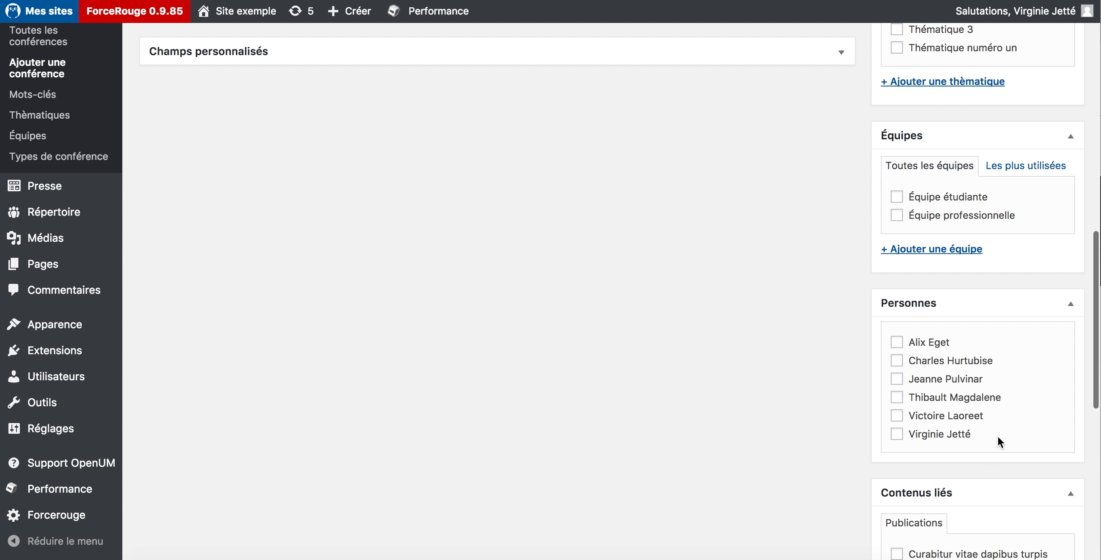
pyautogui.scroll(10, 997, 435)
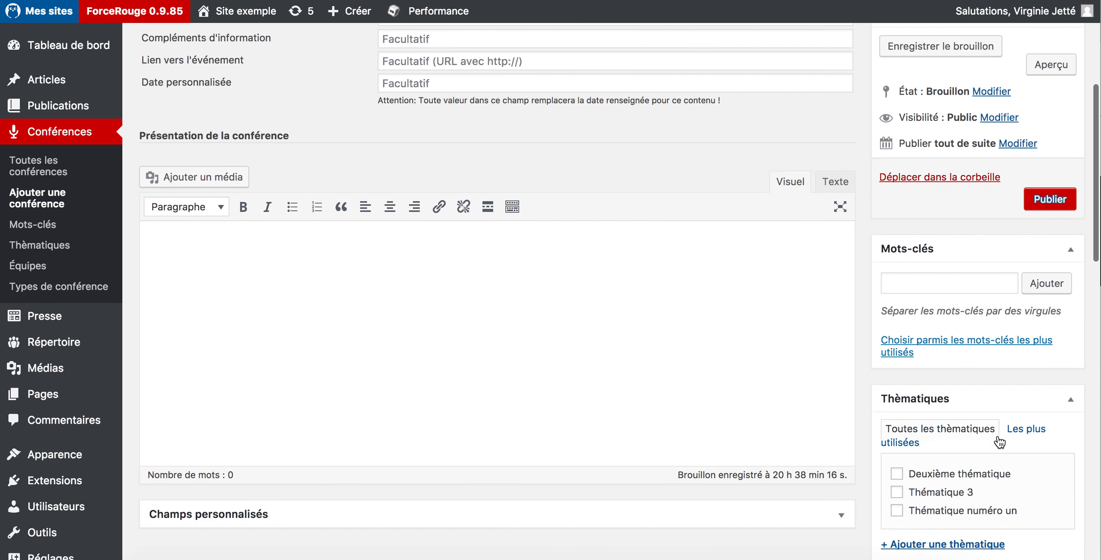
pyautogui.scroll(5, 465, 213)
pyautogui.click(466, 207)
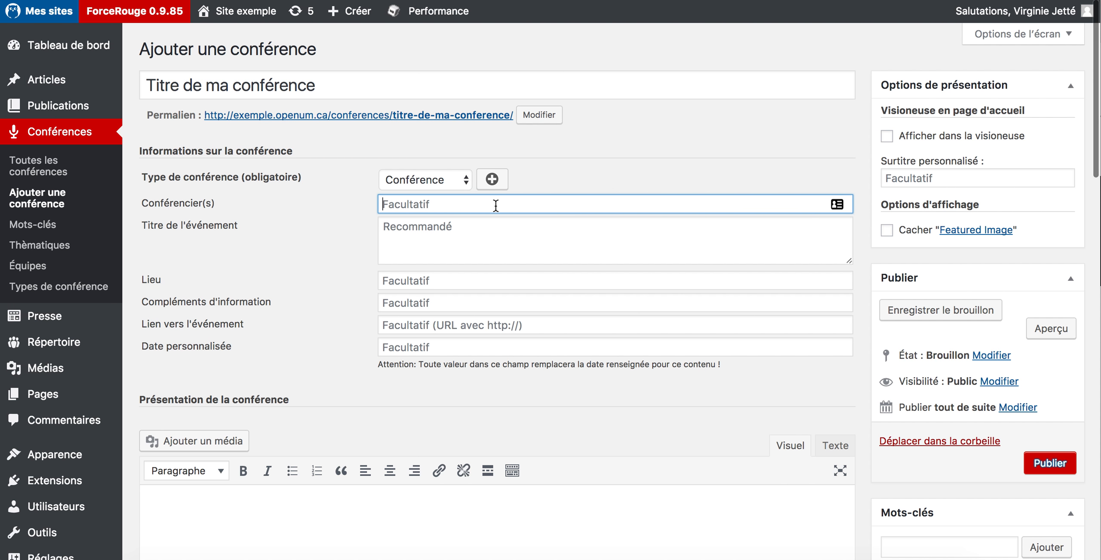
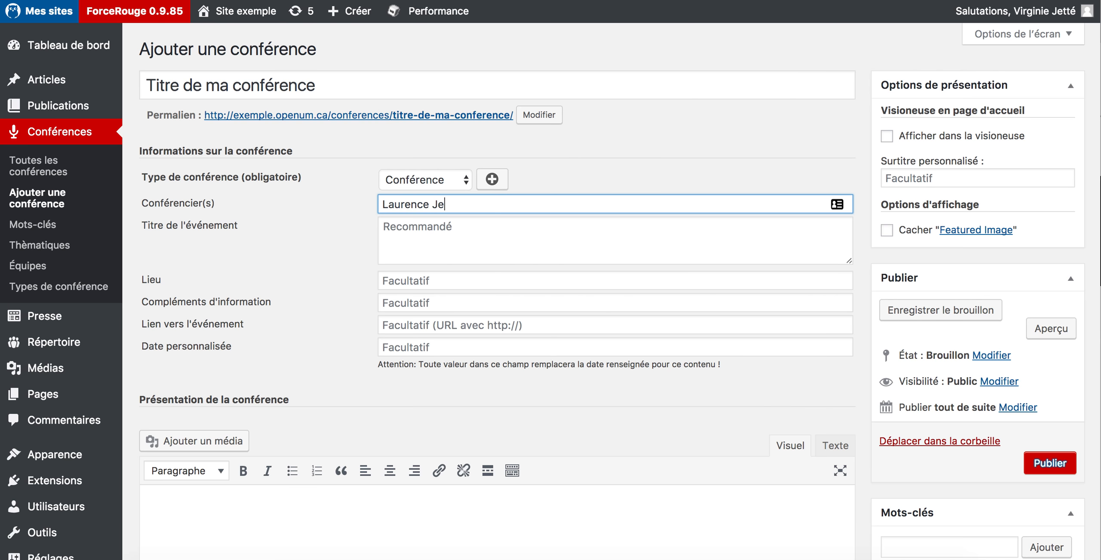
pyautogui.click(618, 253)
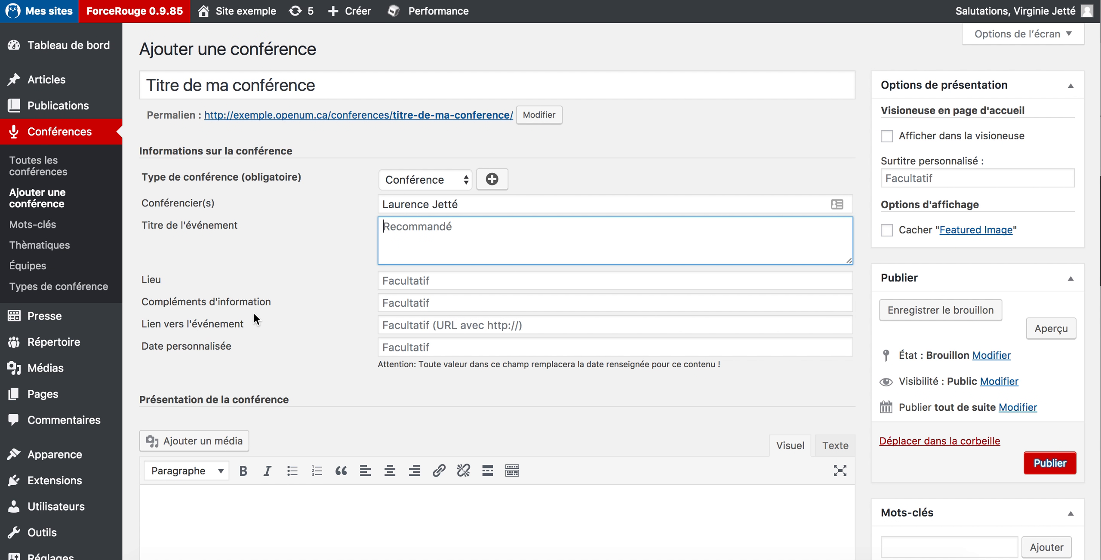
pyautogui.click(275, 304)
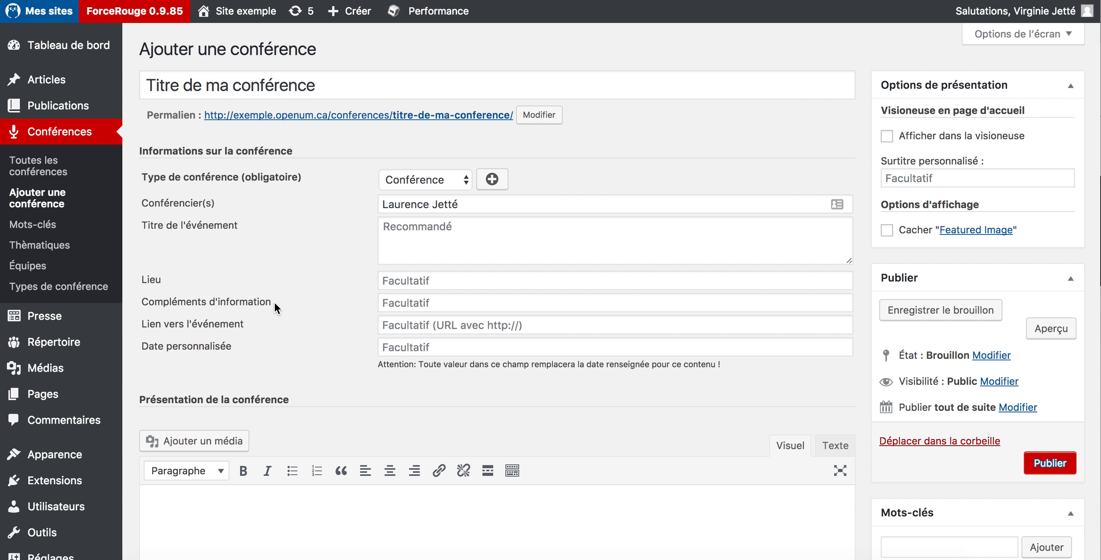
pyautogui.click(411, 333)
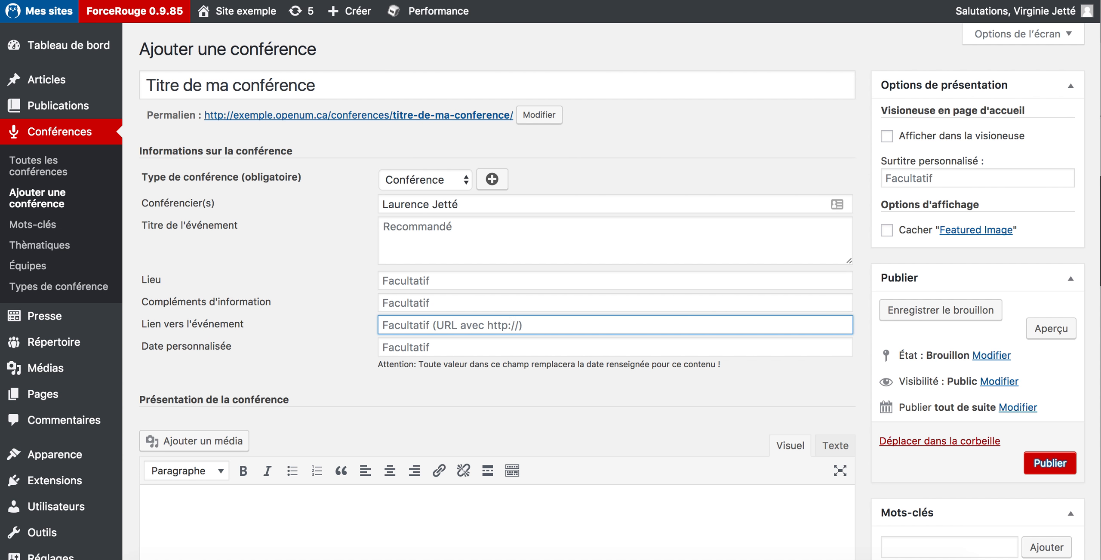
pyautogui.write('http://w')
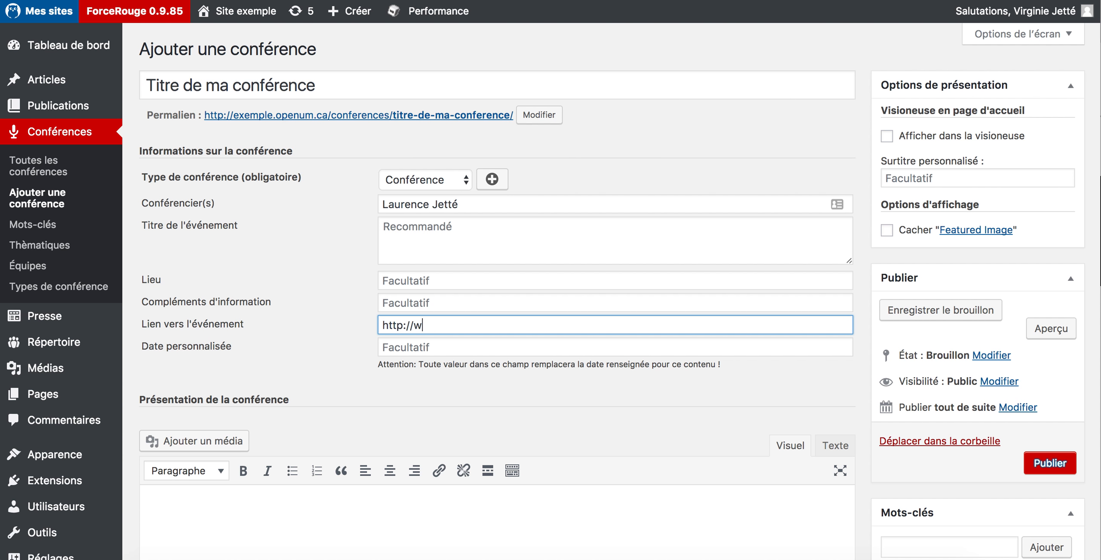
pyautogui.write('ww.perdu.com')
pyautogui.press('Tab')
pyautogui.scroll(-2, 520, 334)
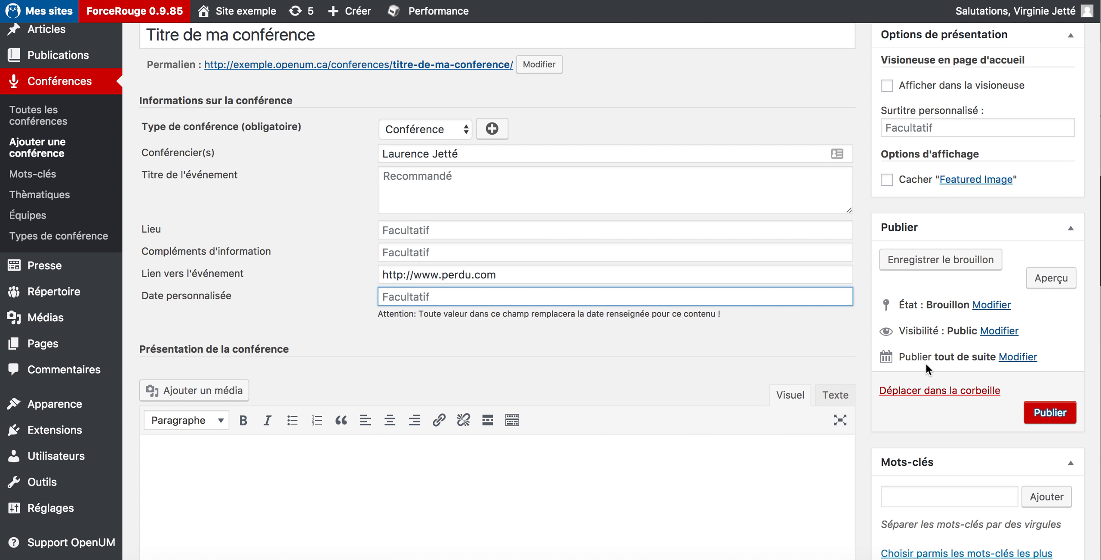
# Set the publication date to 12 Sep 2017, keeping the 20:38 time
pyautogui.click(877, 355)
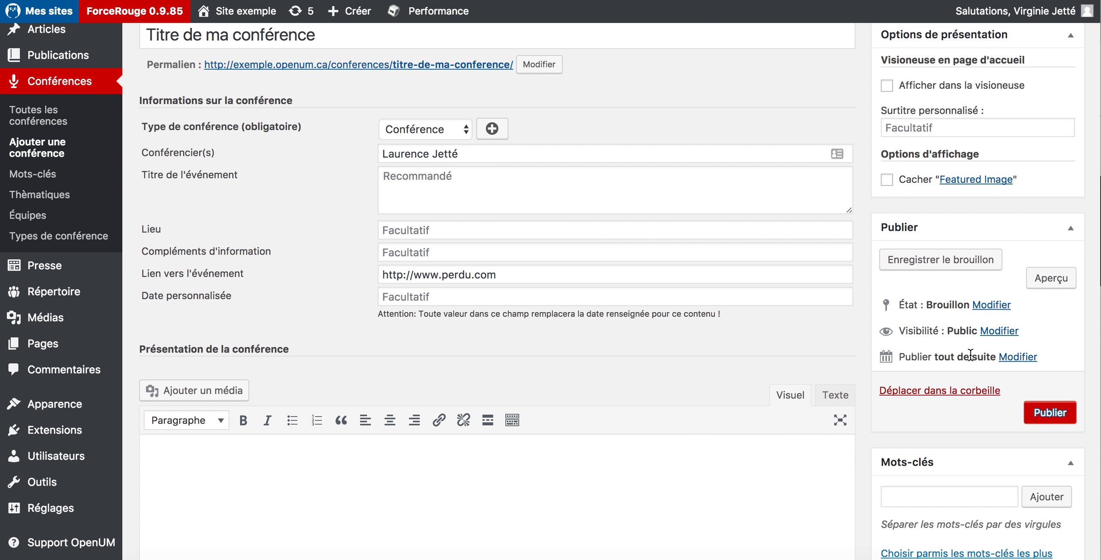
pyautogui.click(1003, 358)
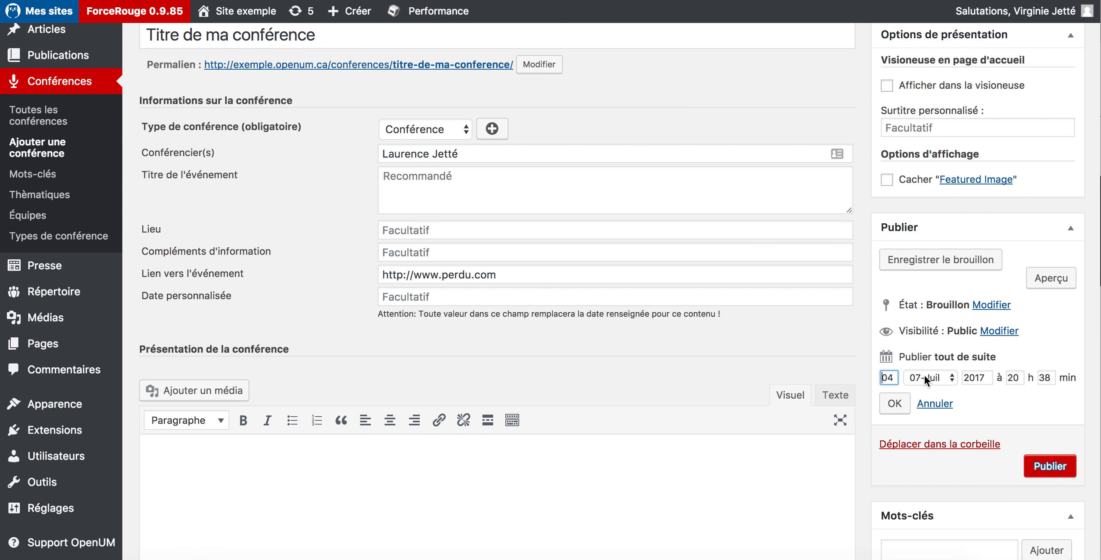
pyautogui.moveTo(897, 377); pyautogui.dragTo(877, 376)
pyautogui.write('12')
pyautogui.click(920, 378)
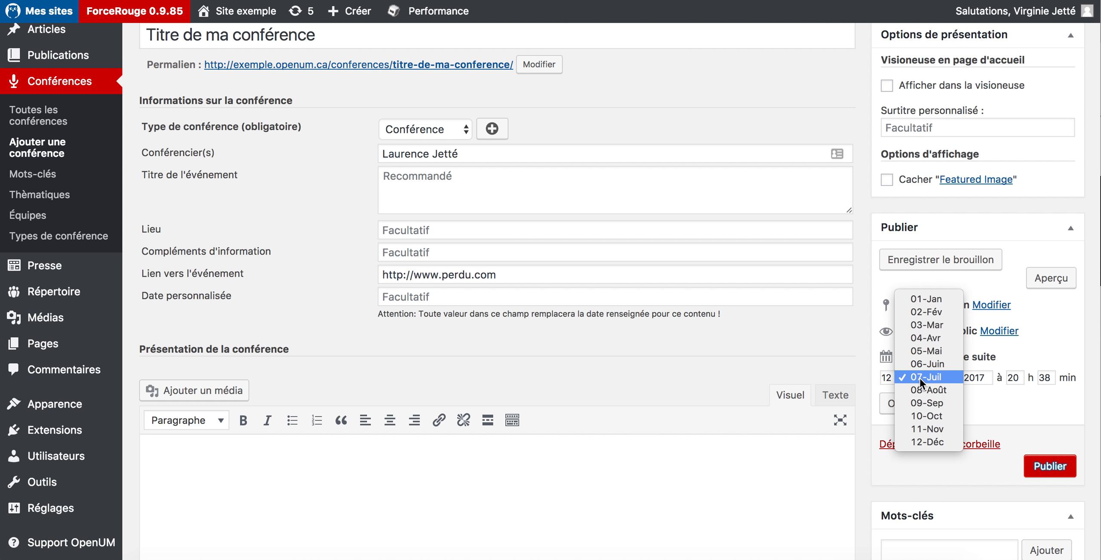
pyautogui.click(933, 403)
pyautogui.click(893, 404)
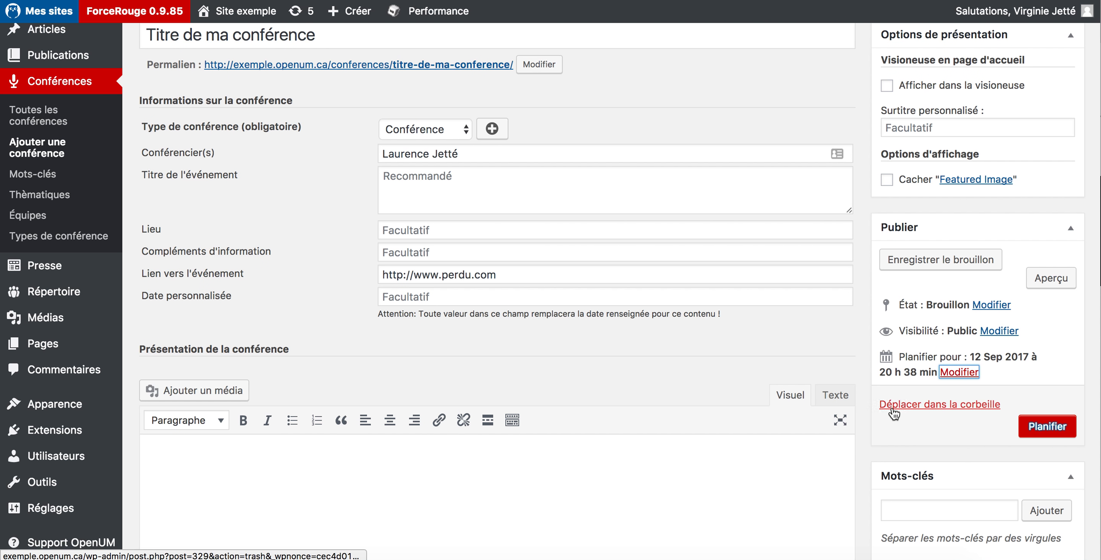
# Write 'Présentation de la conférence.' as the conference body text
pyautogui.scroll(-5, 682, 323)
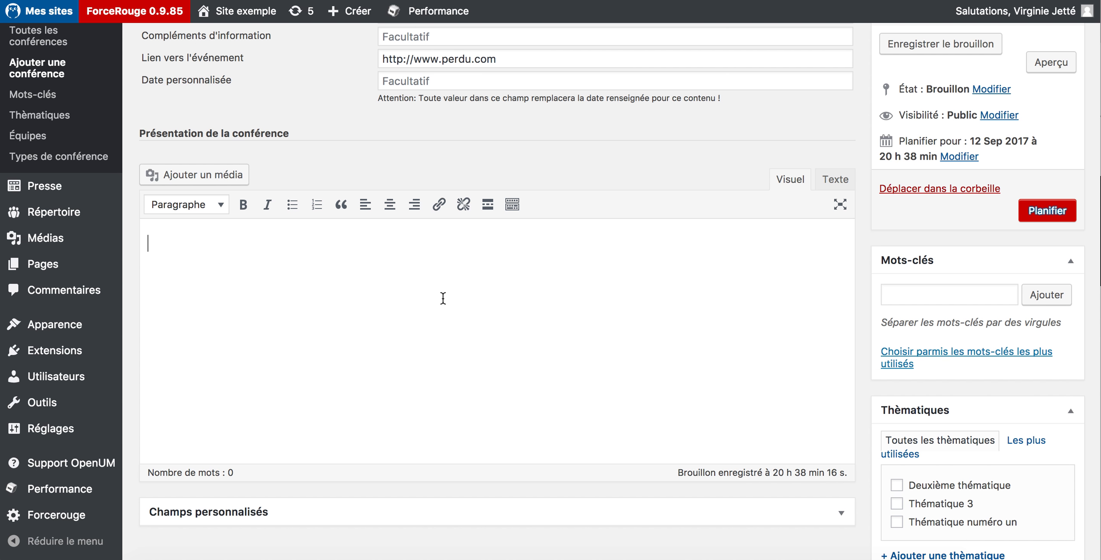
pyautogui.write('Présentation de la co')
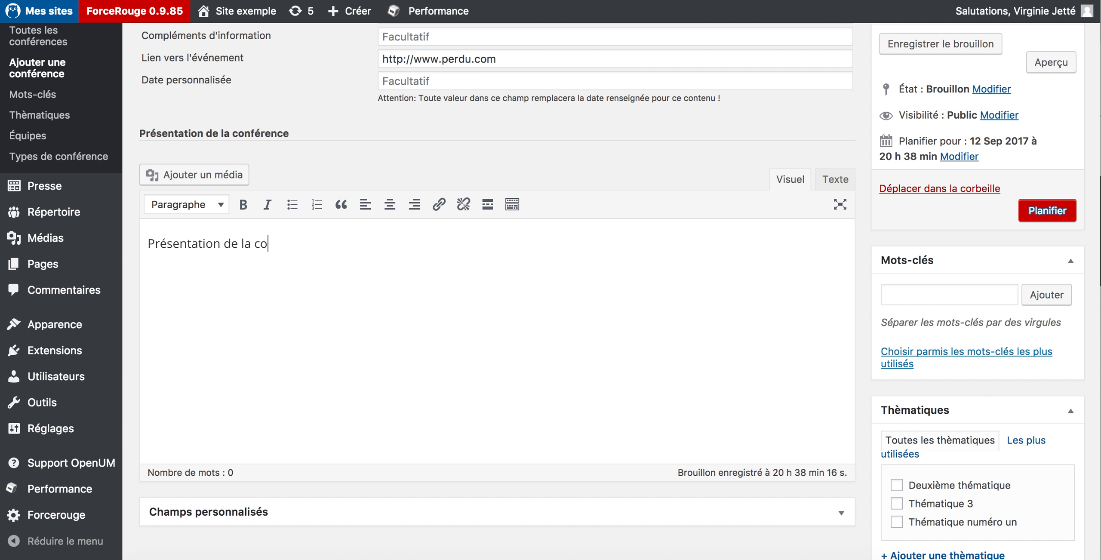
pyautogui.write('nférence.')
pyautogui.scroll(-15, 672, 334)
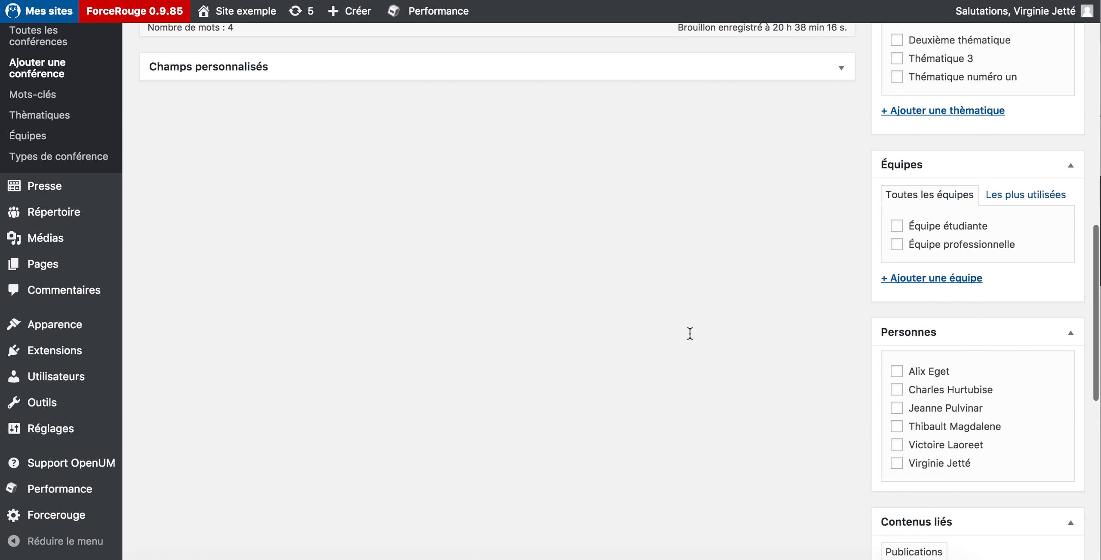
pyautogui.scroll(-5, 756, 340)
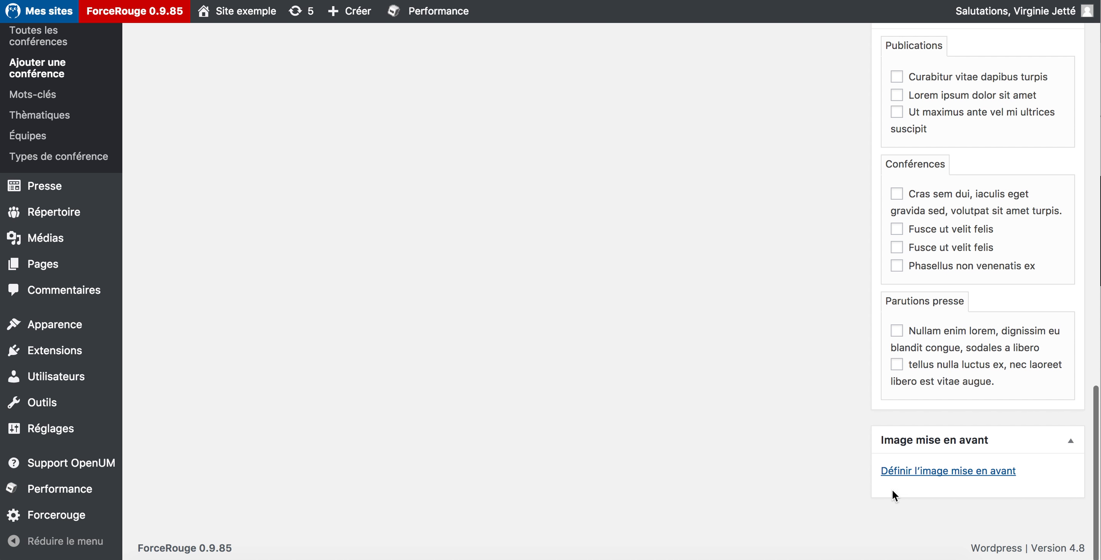
# Choose the Numérique+ Empowerment poster and clear its title
pyautogui.click(907, 473)
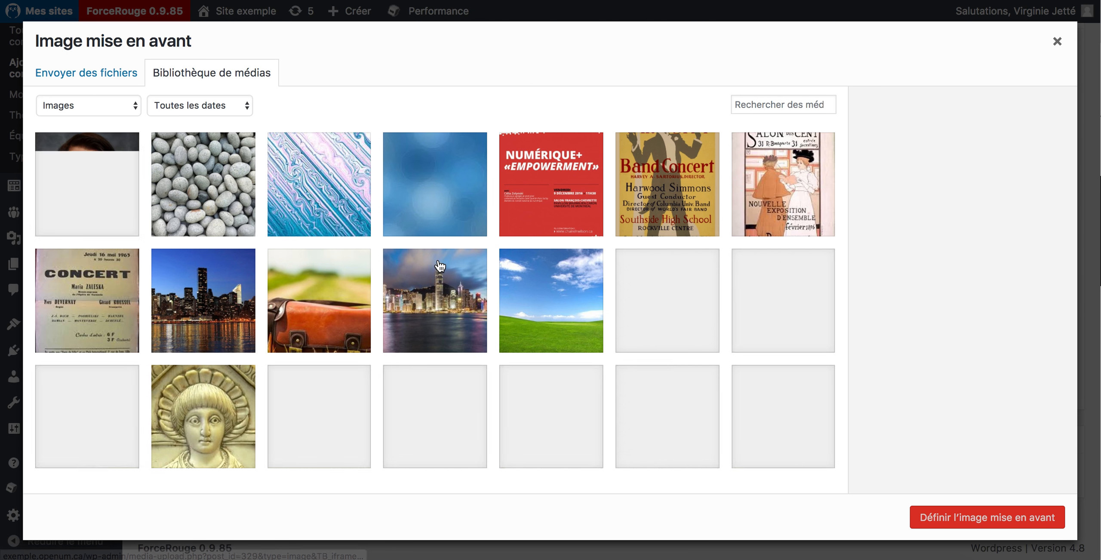
pyautogui.click(571, 207)
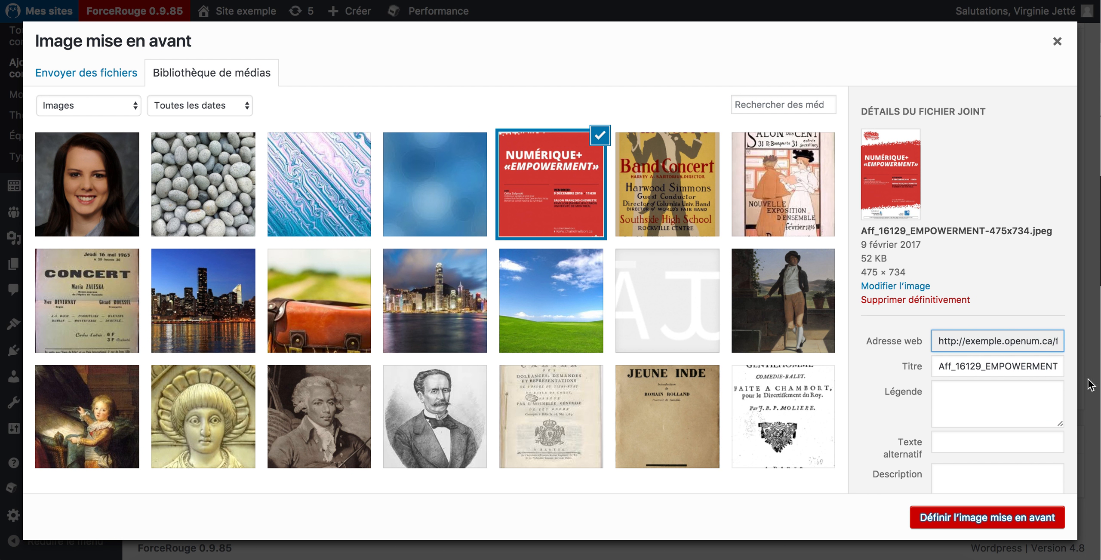
pyautogui.doubleClick(993, 366)
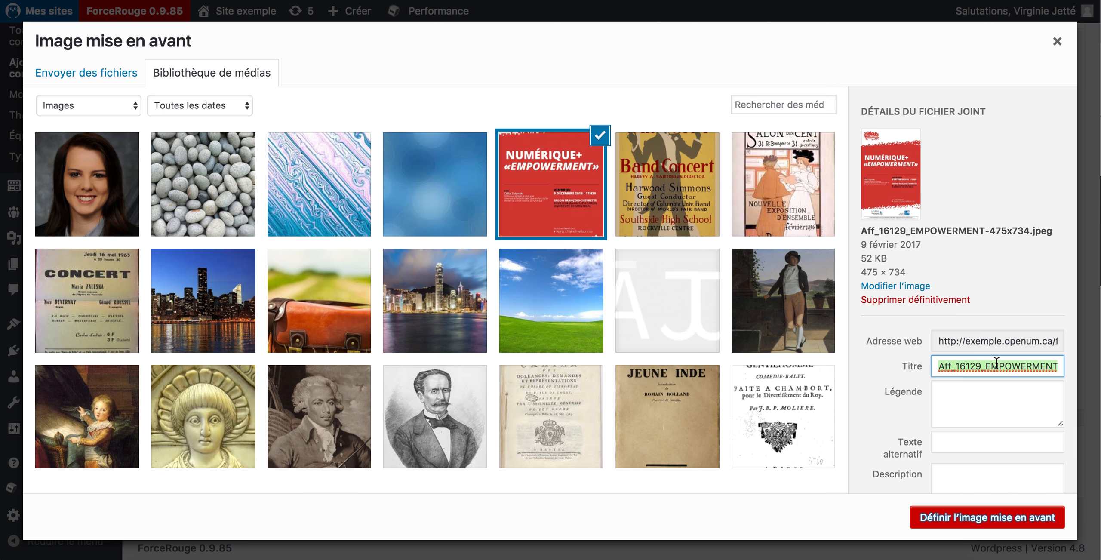
pyautogui.press('BackSpace')
pyautogui.press('super+a')
pyautogui.press('BackSpace')
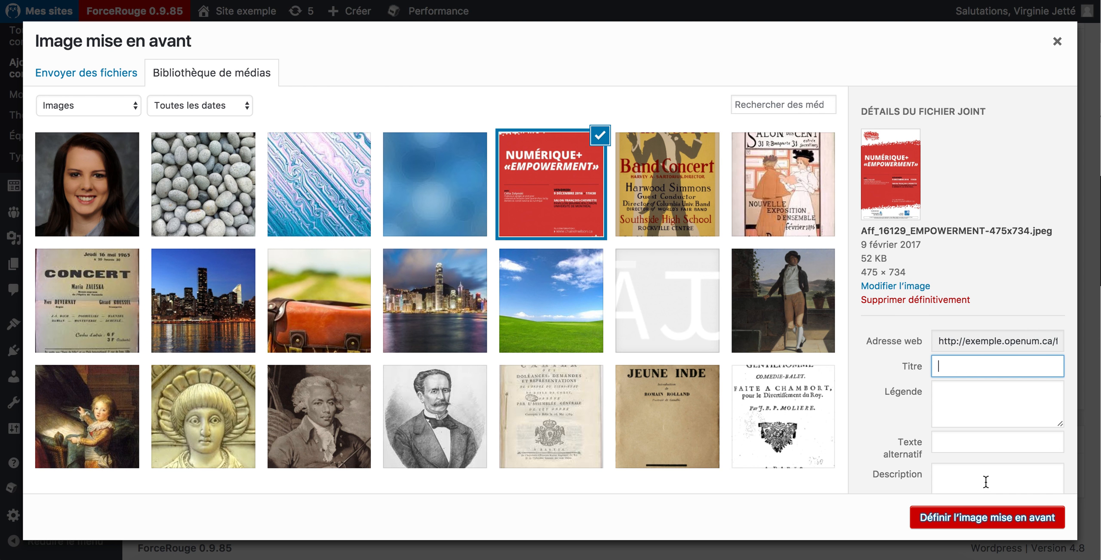
# Apply the poster as featured image and schedule the conference with Planifier
pyautogui.click(974, 516)
pyautogui.scroll(15, 973, 520)
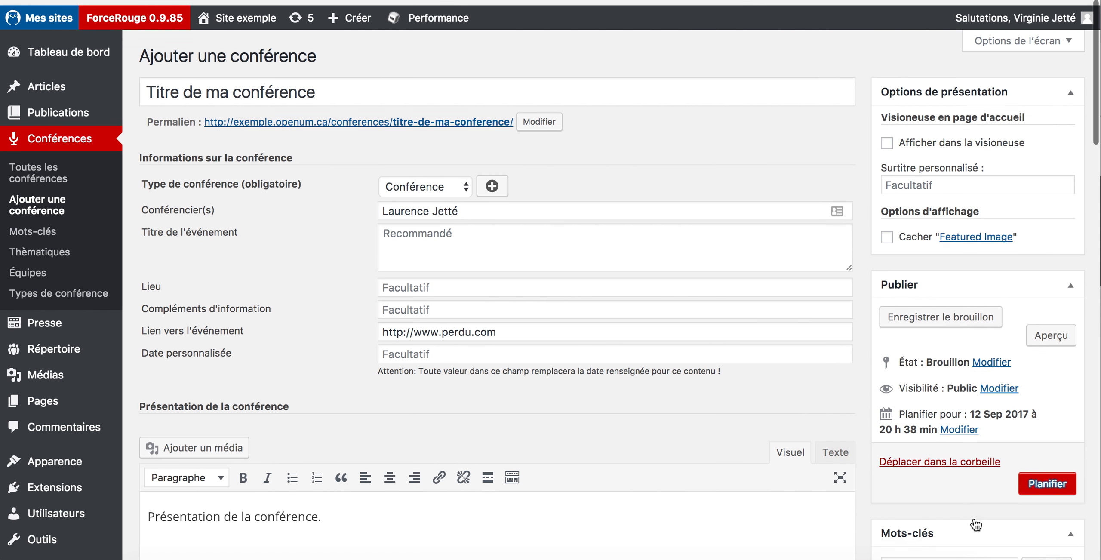
pyautogui.click(1049, 481)
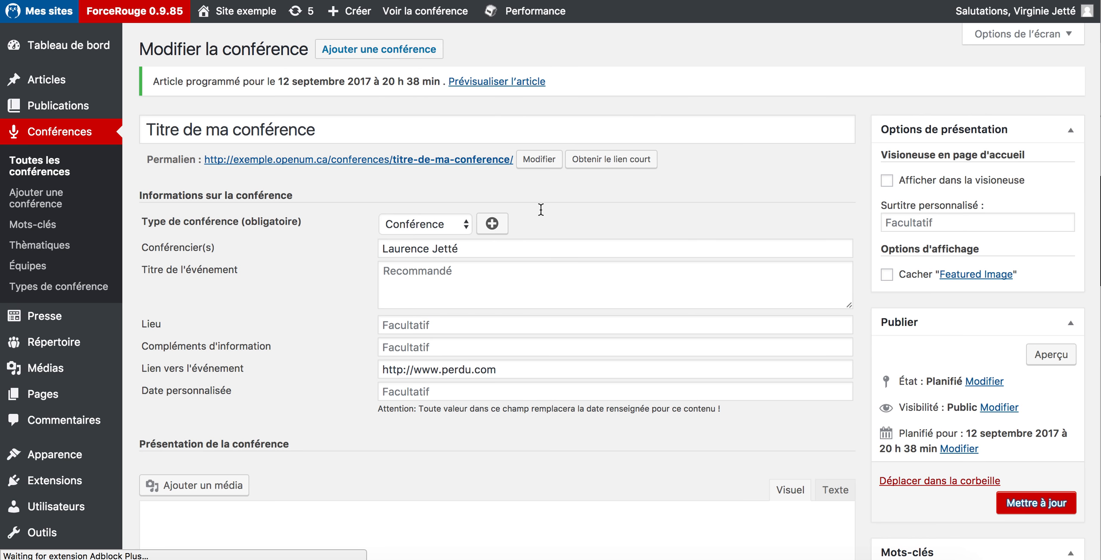
# Review the conference's public page, then find it under À venir in the Conférences listing
pyautogui.click(478, 160)
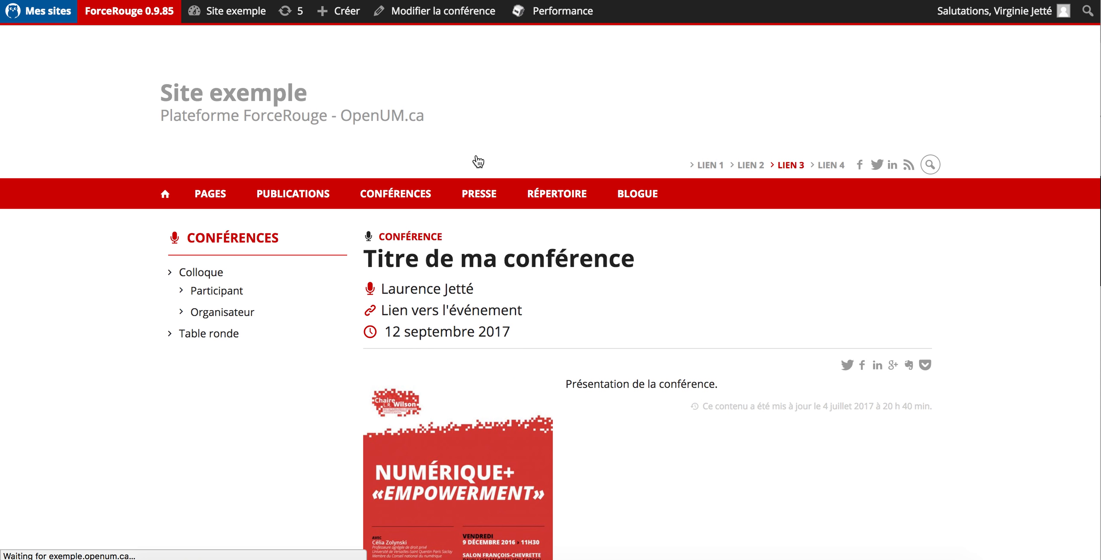
pyautogui.scroll(-3, 537, 193)
pyautogui.scroll(-3, 847, 357)
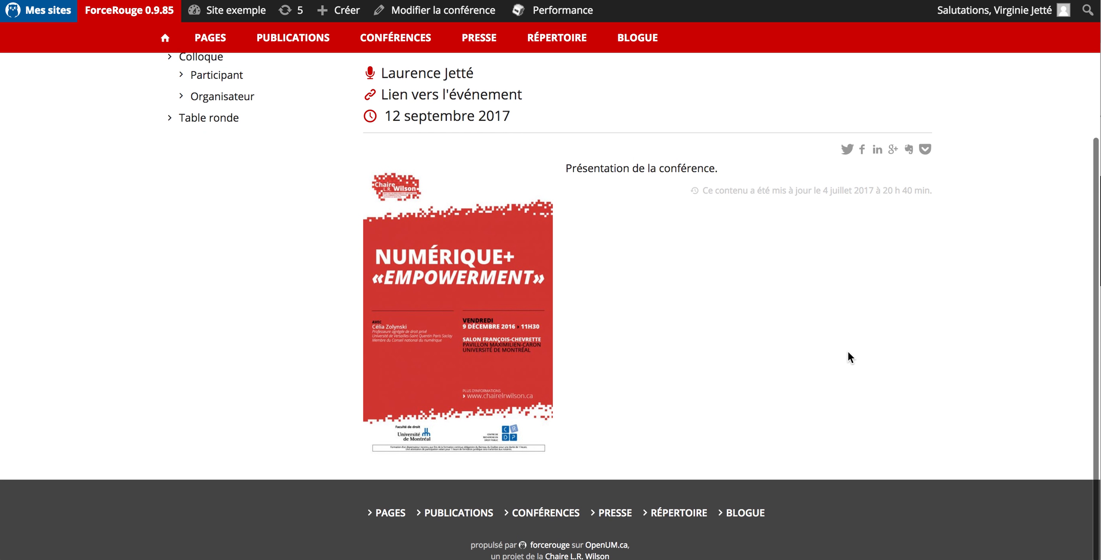
pyautogui.scroll(3, 848, 352)
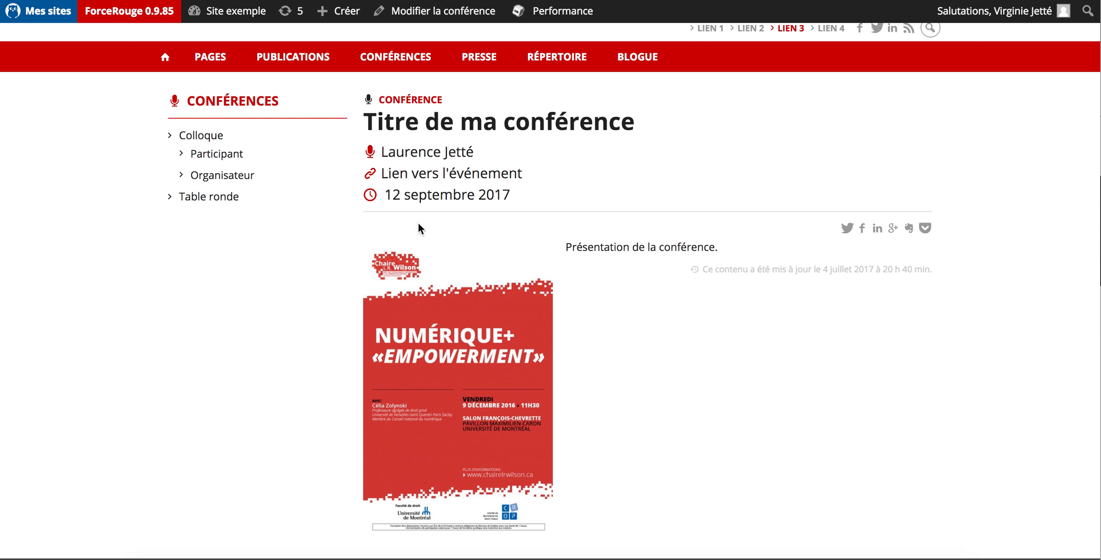
pyautogui.click(251, 108)
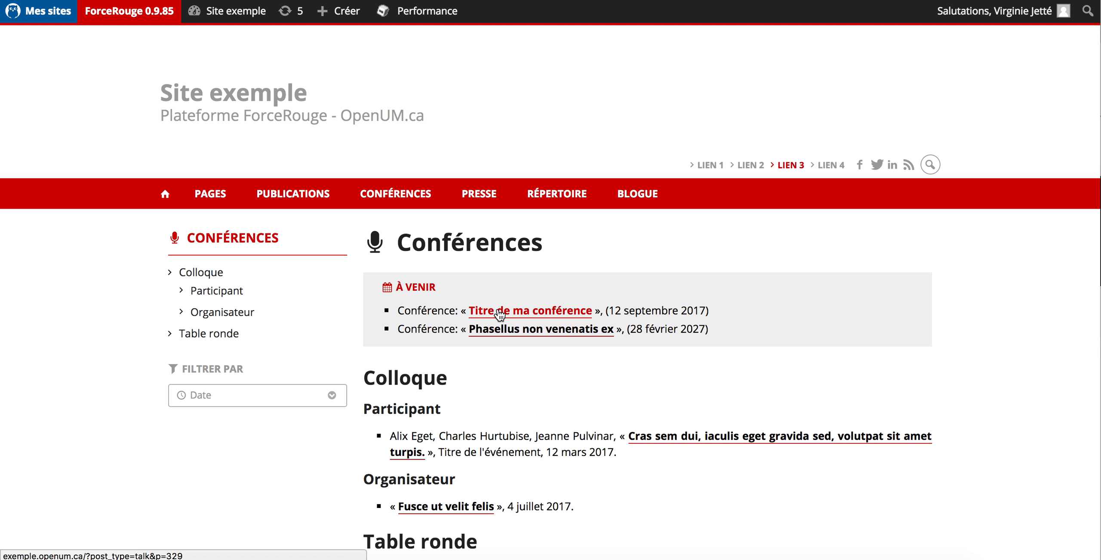
pyautogui.scroll(-2, 846, 319)
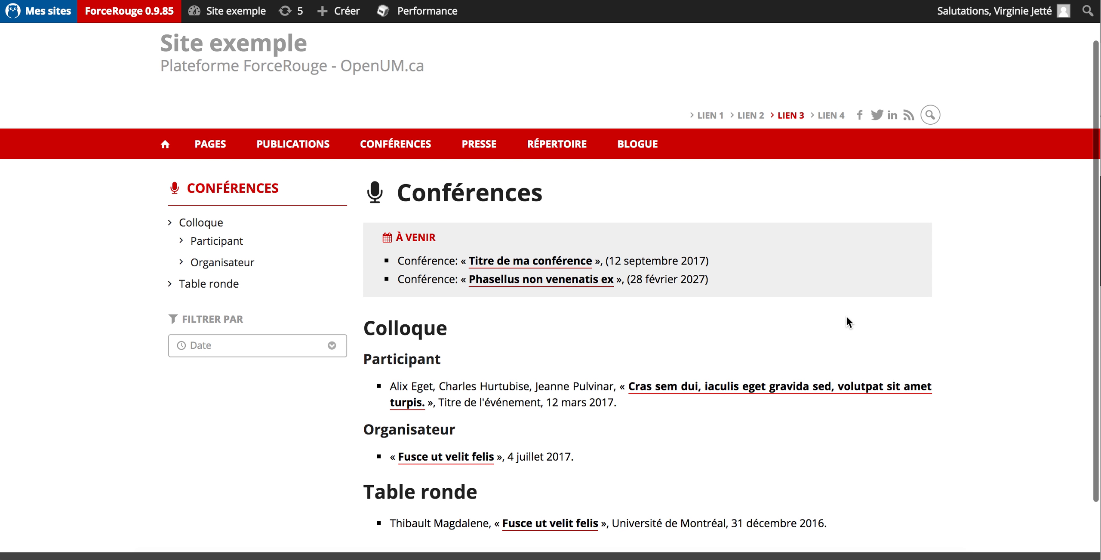